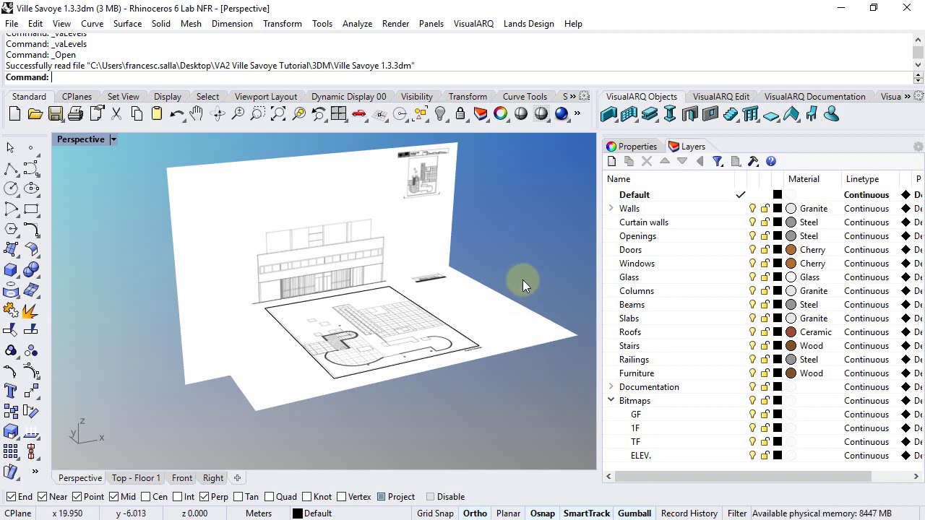
- Dock the VisualARQ Levels editor as a panel beside Layers, showing Building with Floor 1
click(791, 103)
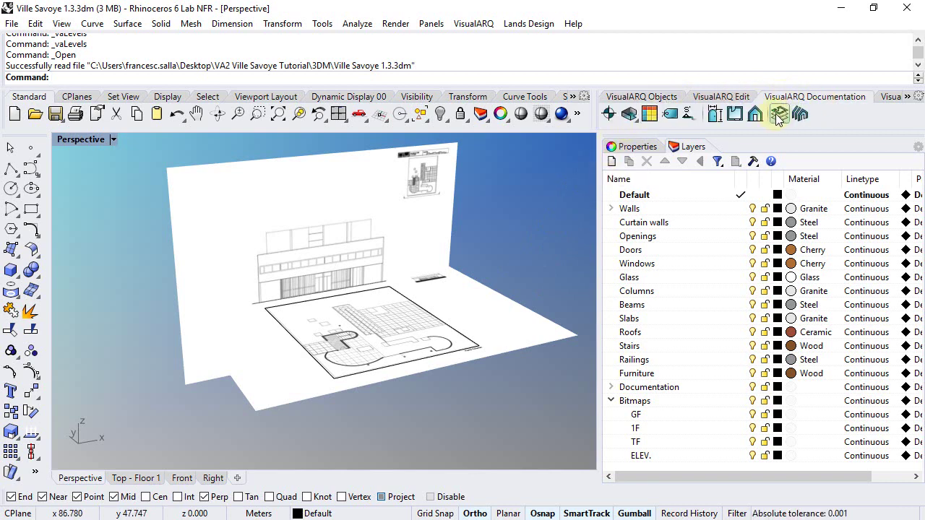
click(779, 115)
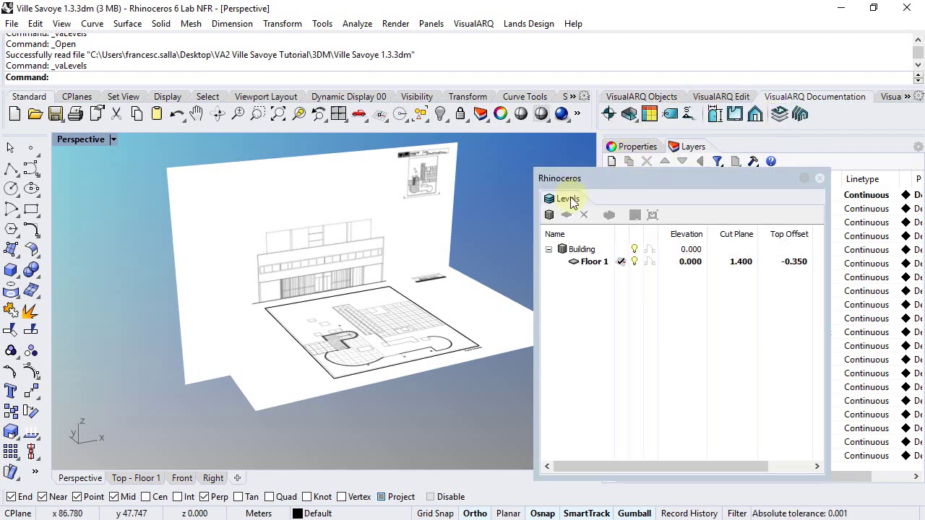
drag(671, 178, 730, 154)
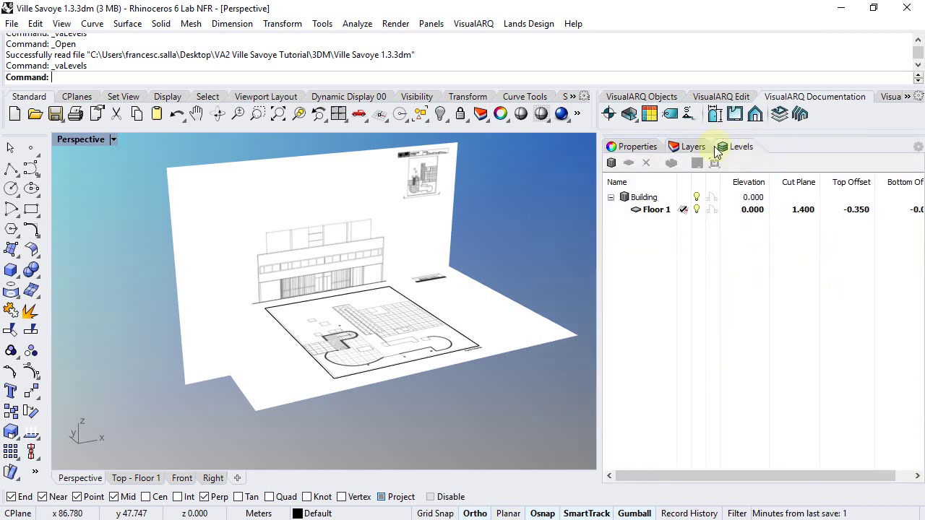
right_click(774, 142)
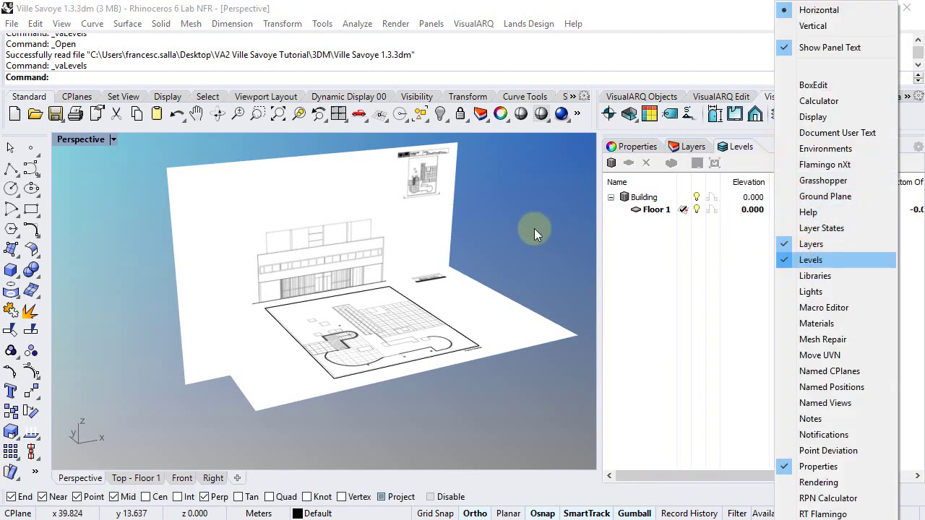
click(534, 177)
click(428, 26)
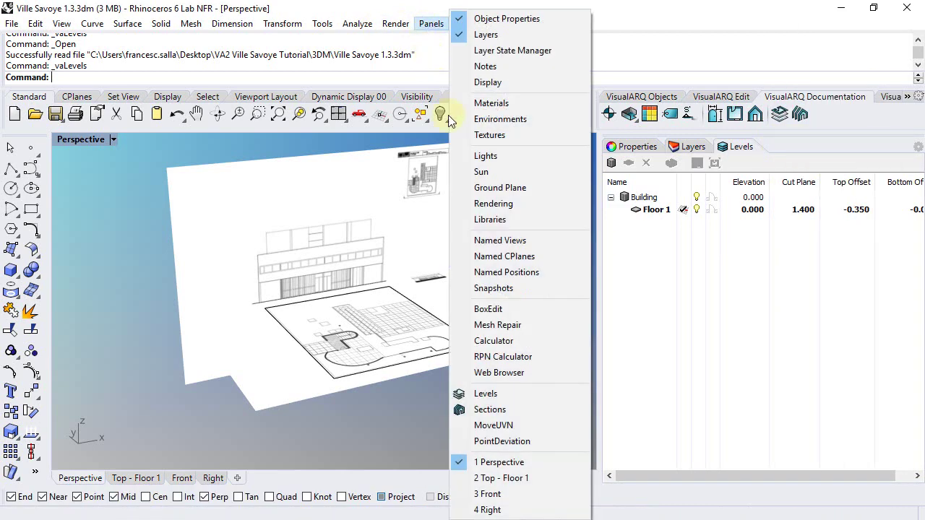
click(490, 394)
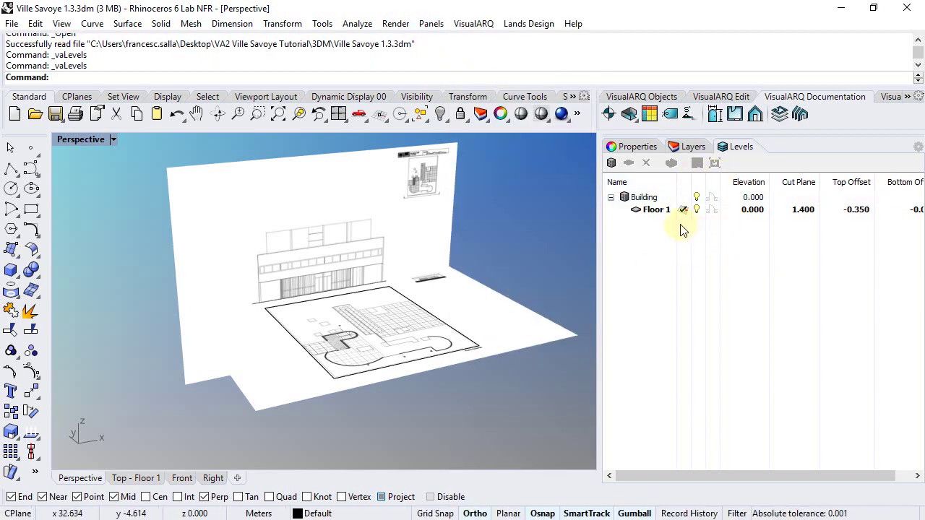
- Delete the existing Building together with its Floor 1 level
click(640, 199)
click(656, 210)
click(643, 196)
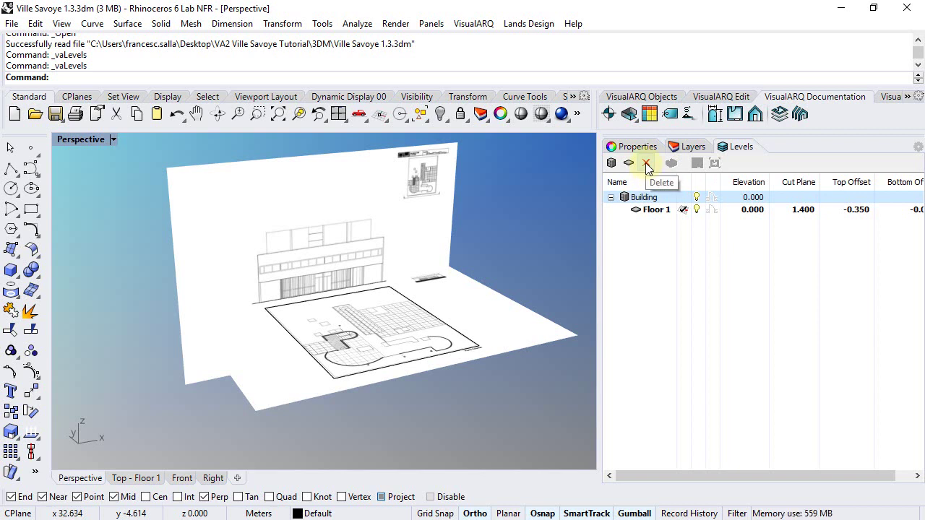
click(645, 186)
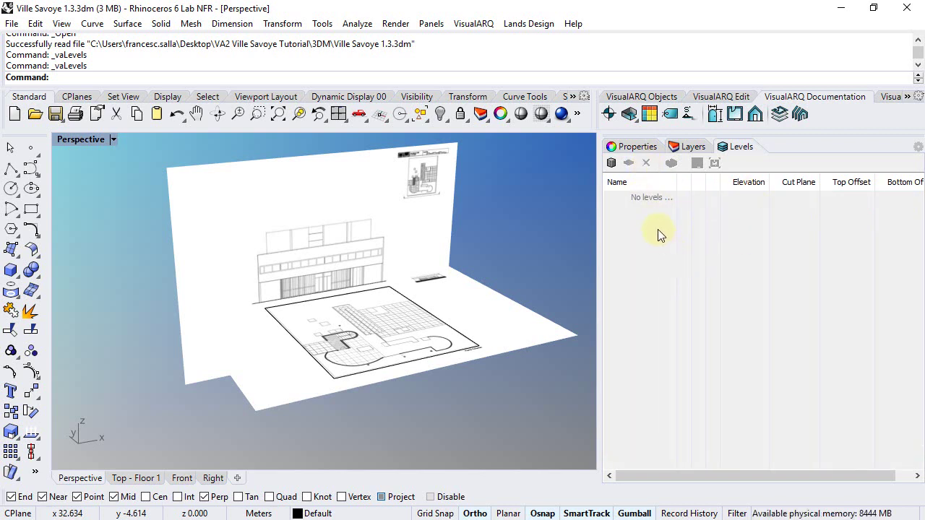
- Create a new building and name it 'Building' by removing the trailing 1
click(611, 164)
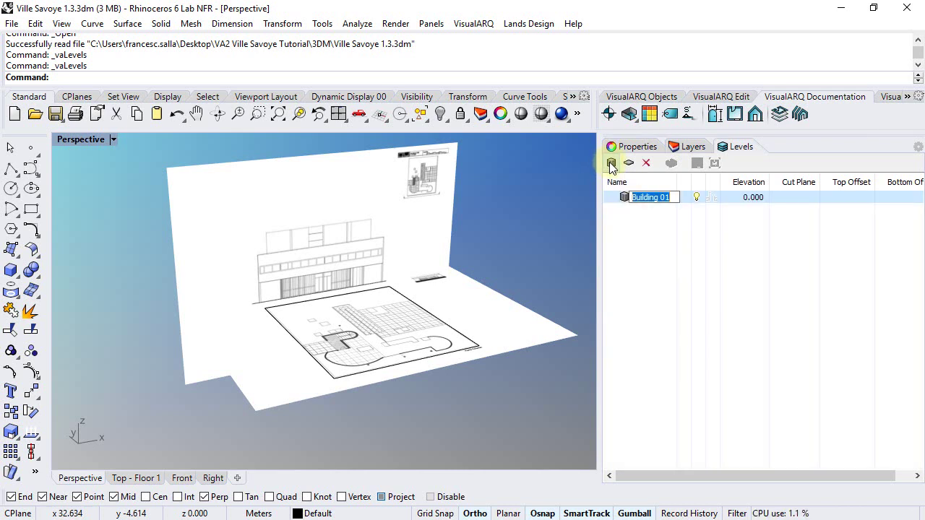
click(666, 201)
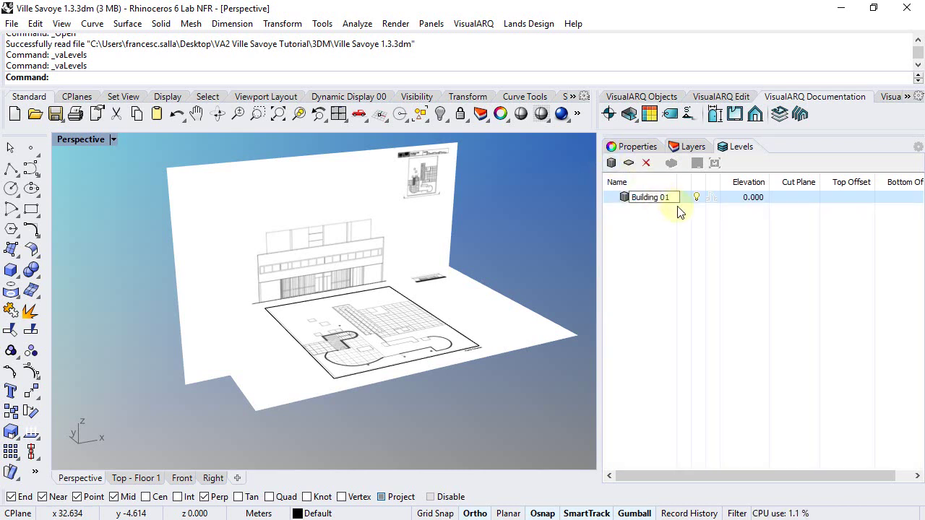
key(Delete)
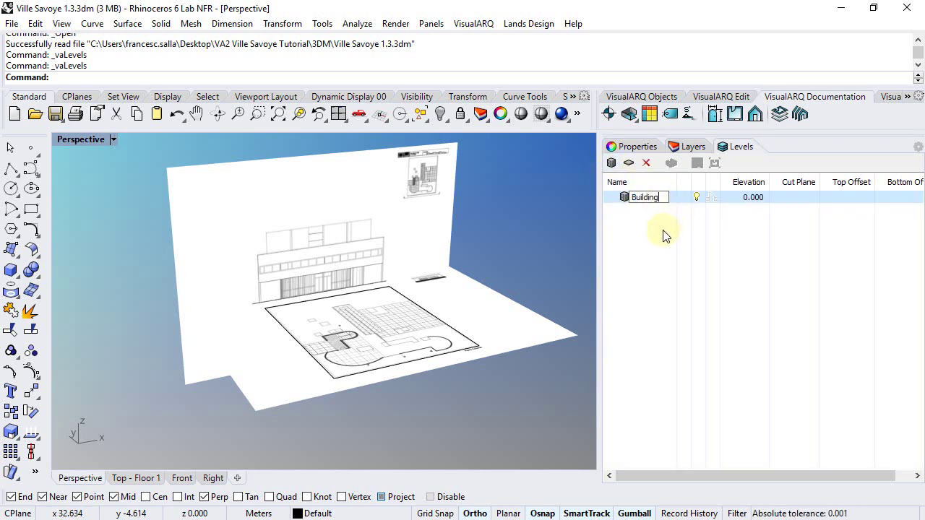
key(Return)
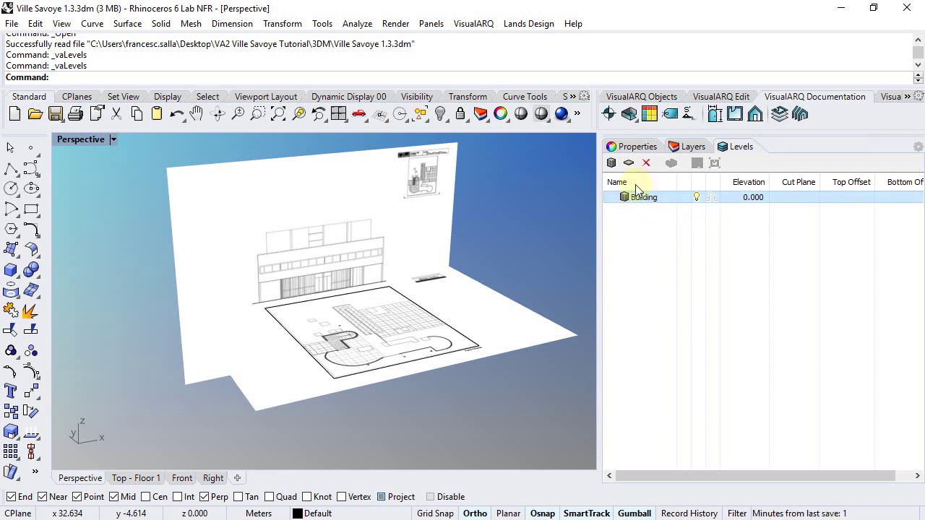
- Add the Ground floor level at 0.000 and the First floor level at 3.000
click(629, 164)
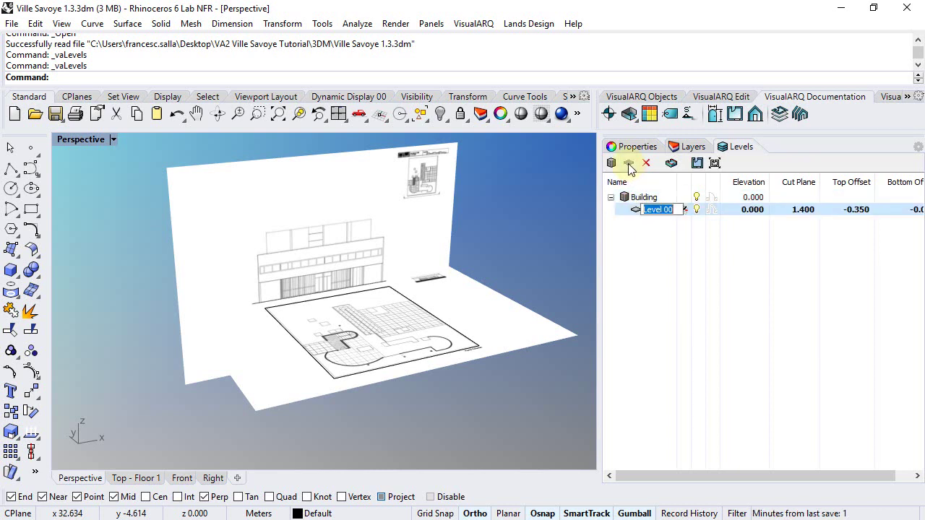
text(Ground floor)
click(744, 210)
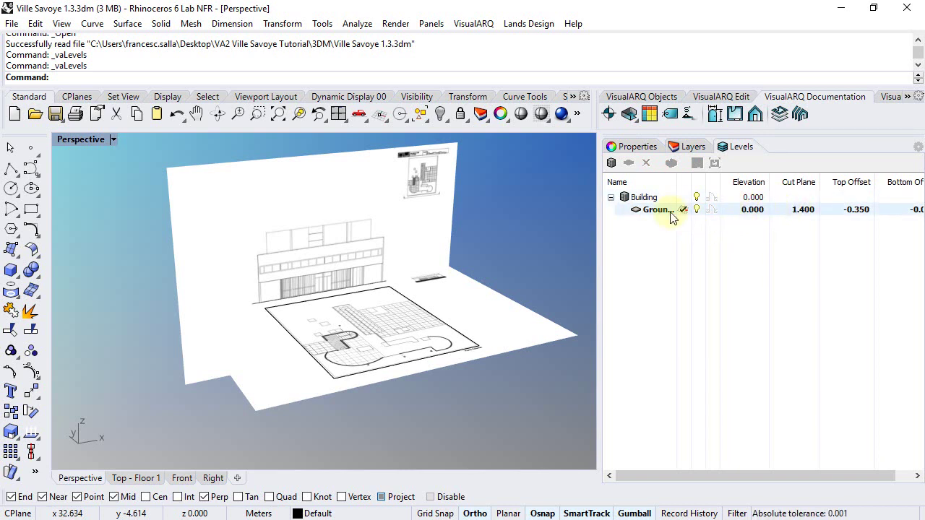
click(644, 198)
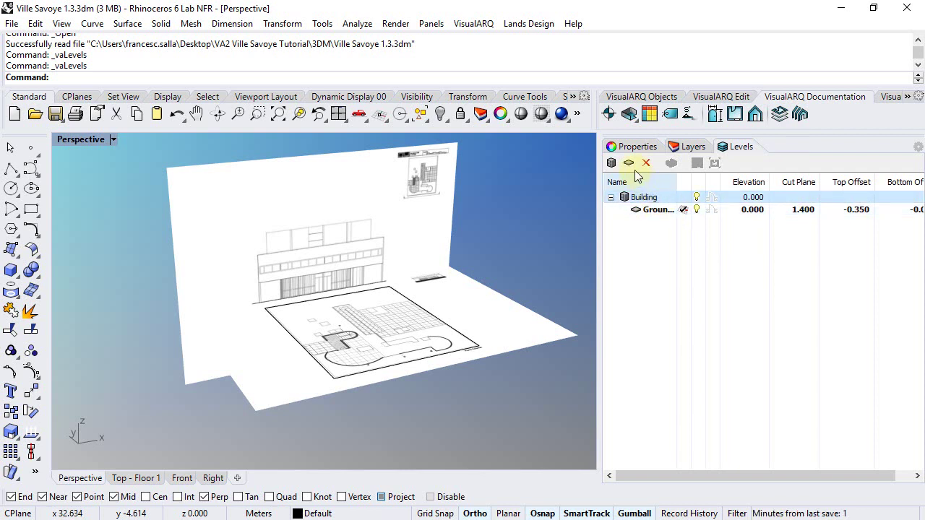
click(632, 166)
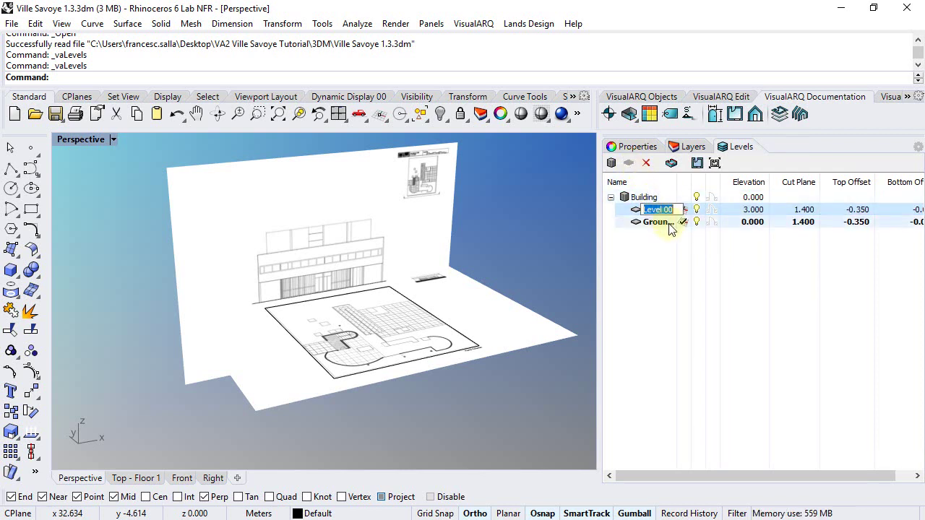
text(First fl)
key(Return)
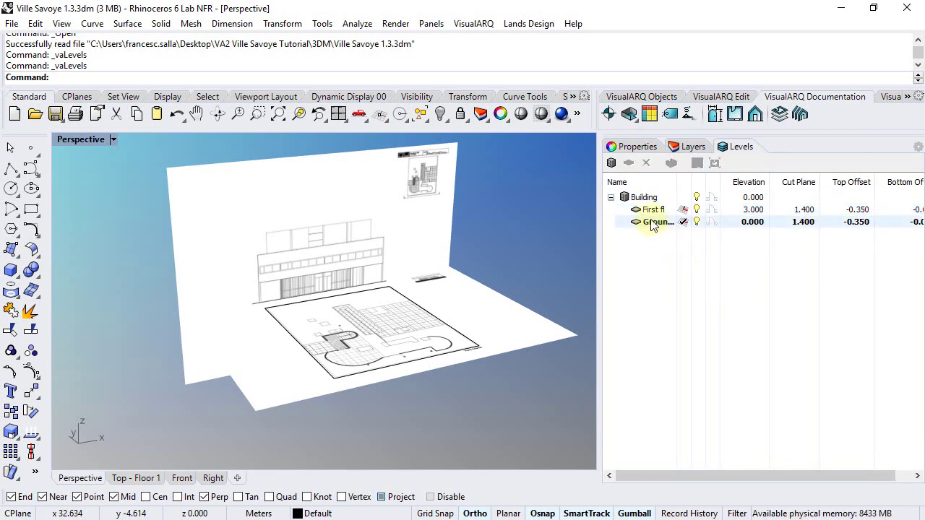
- Add a third level named 'Terrace floor' at 6.000
click(644, 197)
click(628, 162)
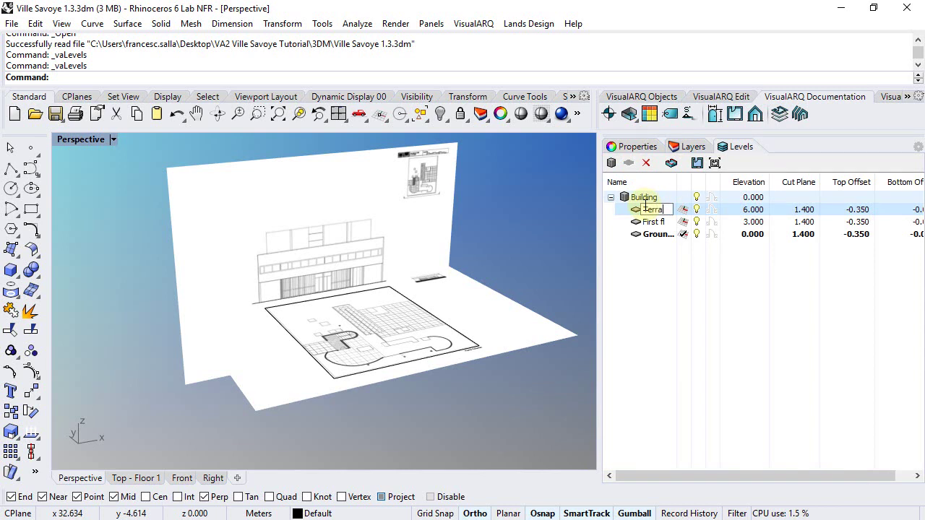
text(Terrace floor)
click(671, 313)
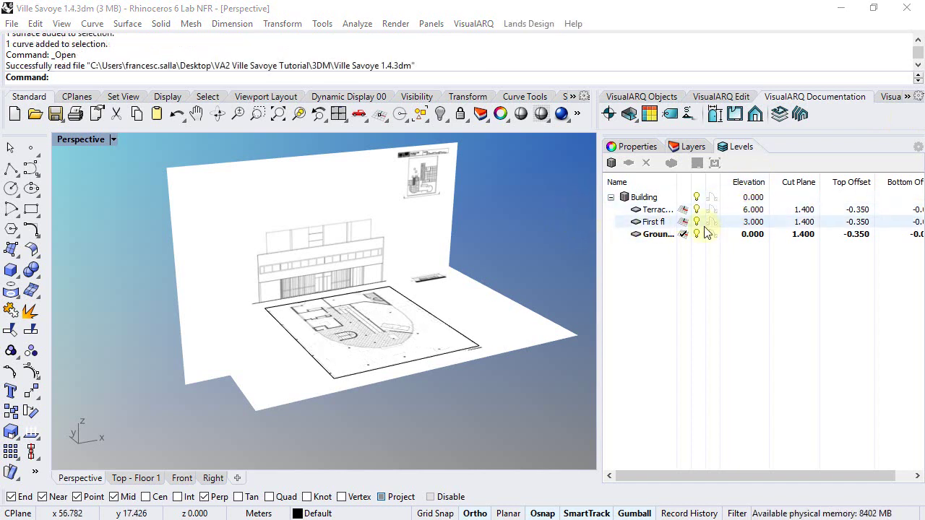
- Measure the ground-floor step in the zoomed Front view, about 0.093 m
drag(677, 182, 698, 182)
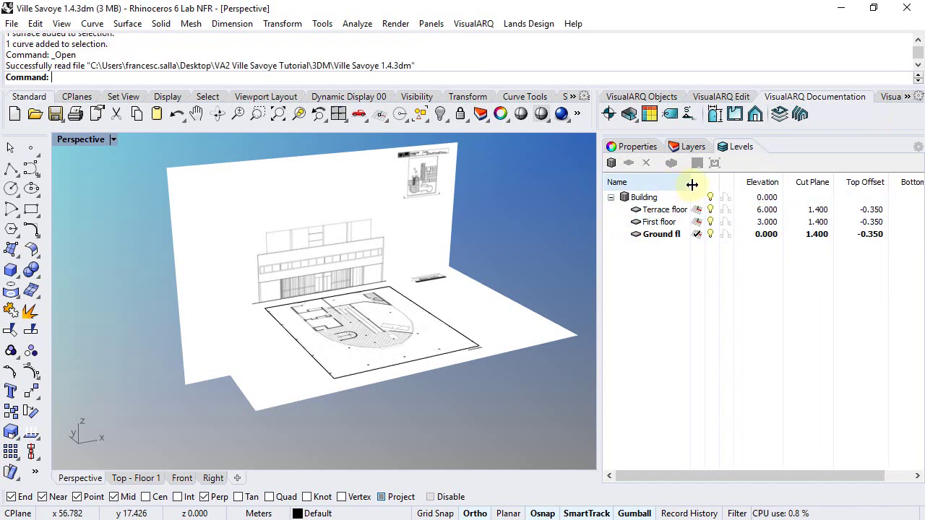
click(182, 478)
scroll(412, 239, up, 3)
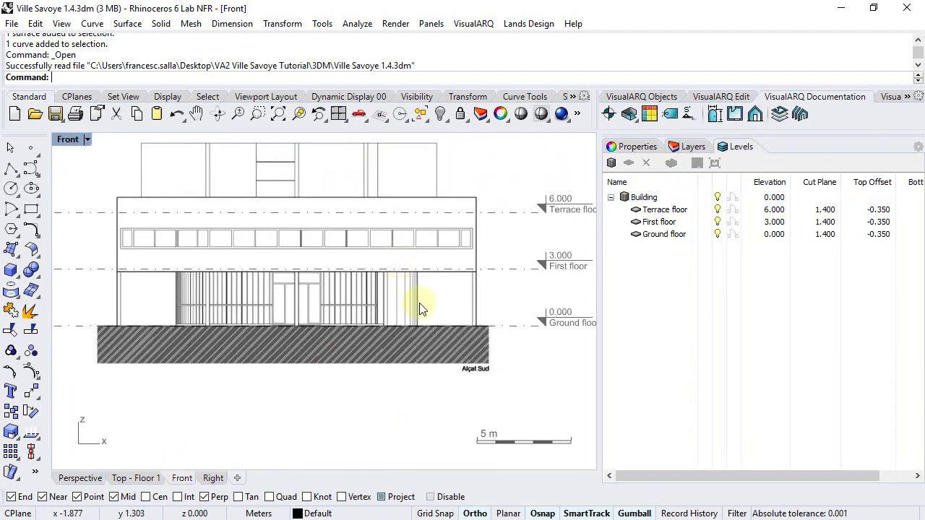
scroll(388, 322, up, 3)
scroll(361, 338, up, 8)
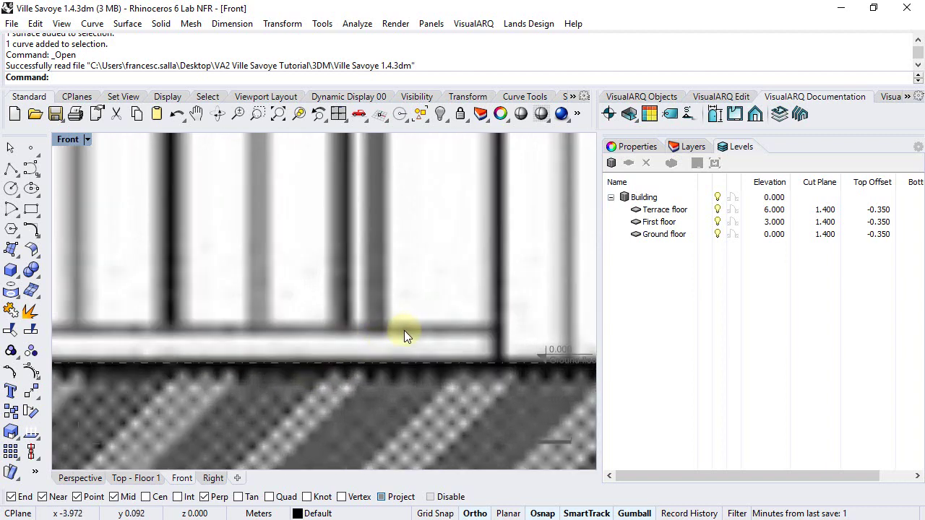
click(359, 25)
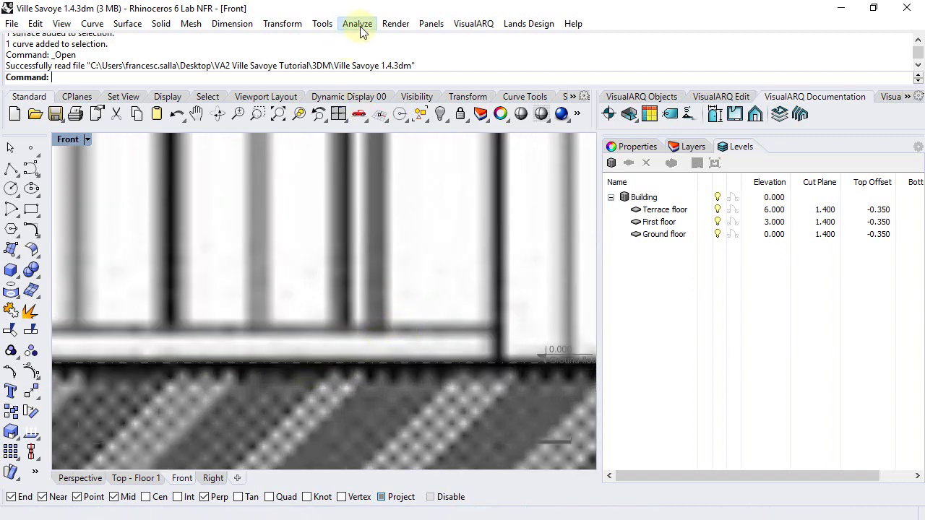
click(380, 146)
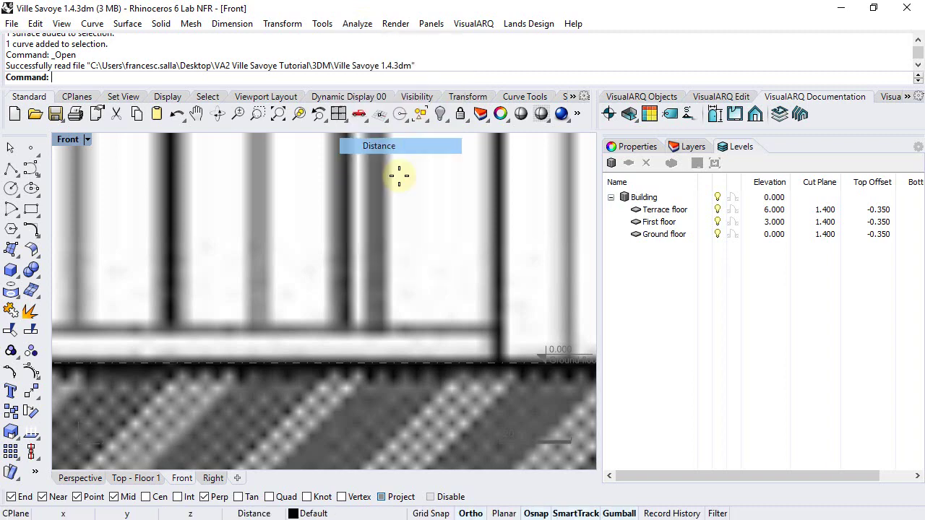
scroll(446, 355, up, 2)
click(445, 362)
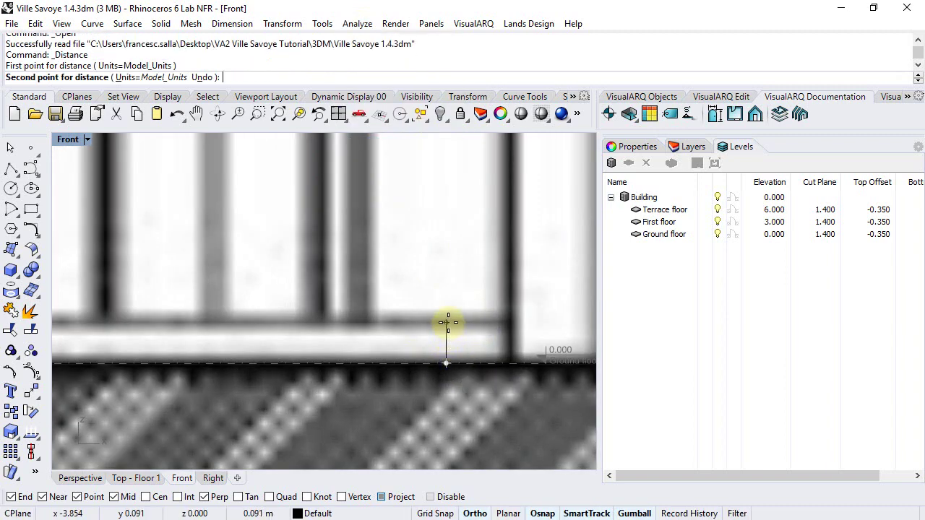
click(448, 323)
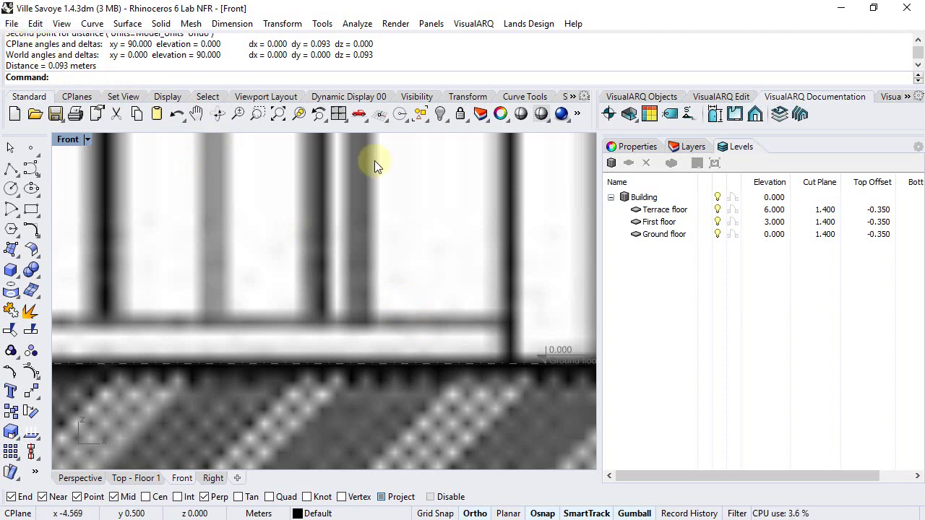
- Set the Ground floor elevation to 0.100 and frame both level lines in Front view
double_click(768, 235)
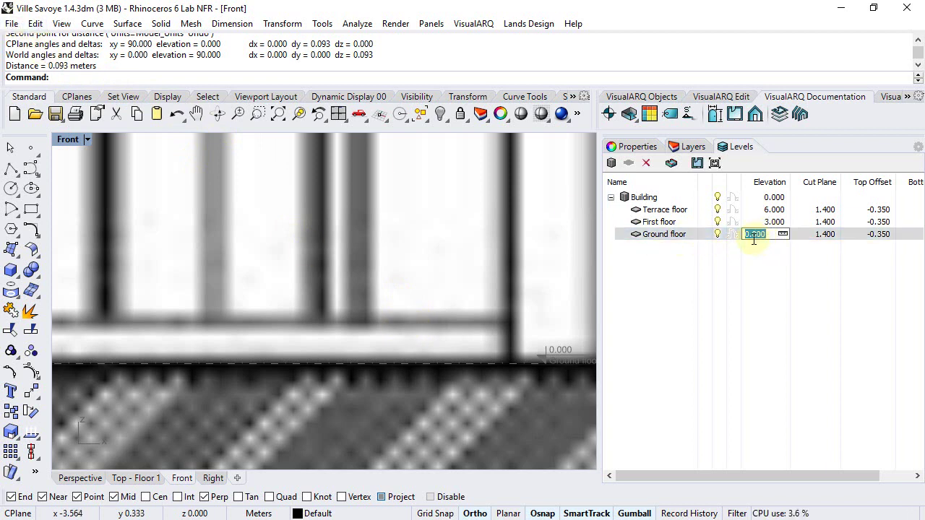
text(0.1)
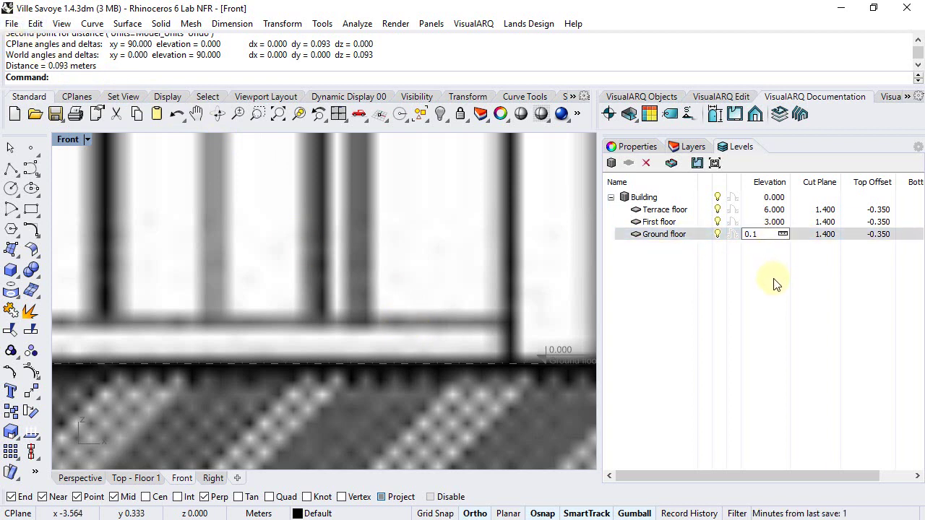
key(Return)
scroll(388, 227, down, 5)
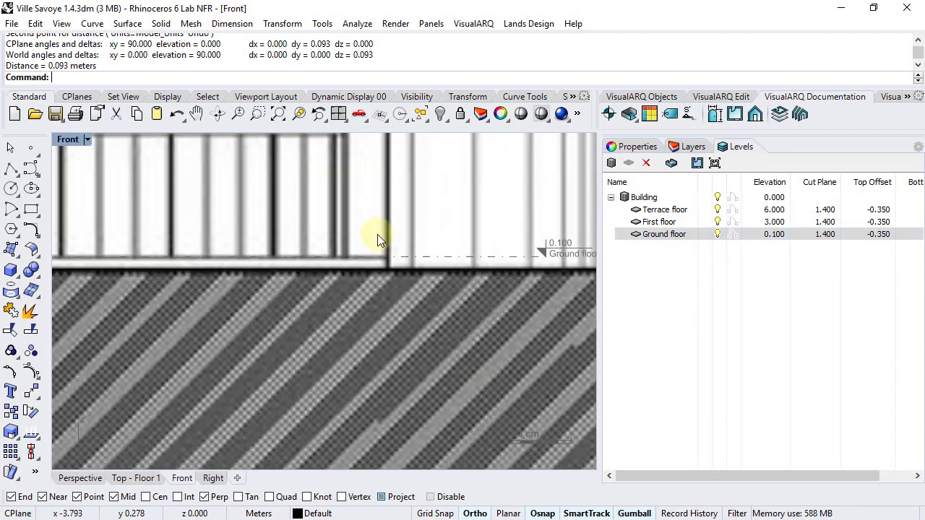
scroll(384, 233, down, 2)
right_drag(384, 233, 355, 299)
- Pick the First floor elevation from the Front-view floor line and round it to 3.100
scroll(368, 293, up, 2)
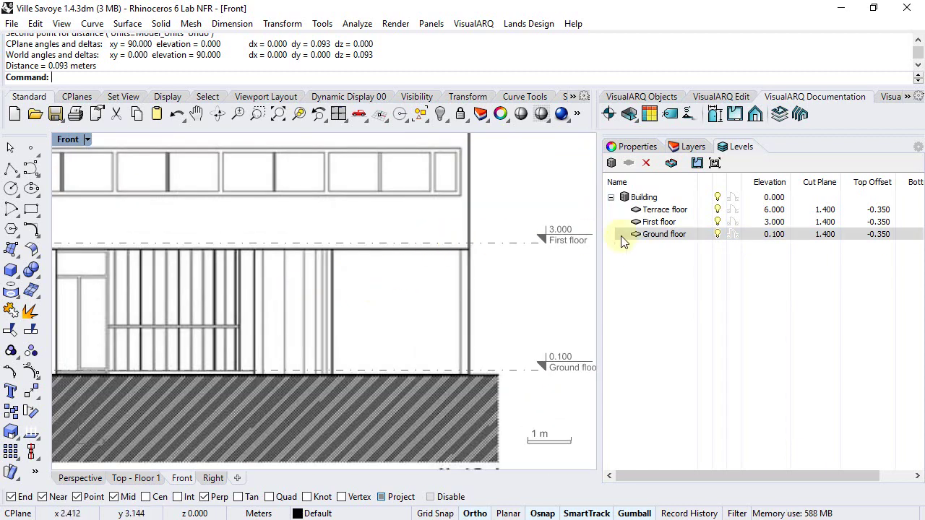
click(772, 221)
click(780, 224)
click(782, 223)
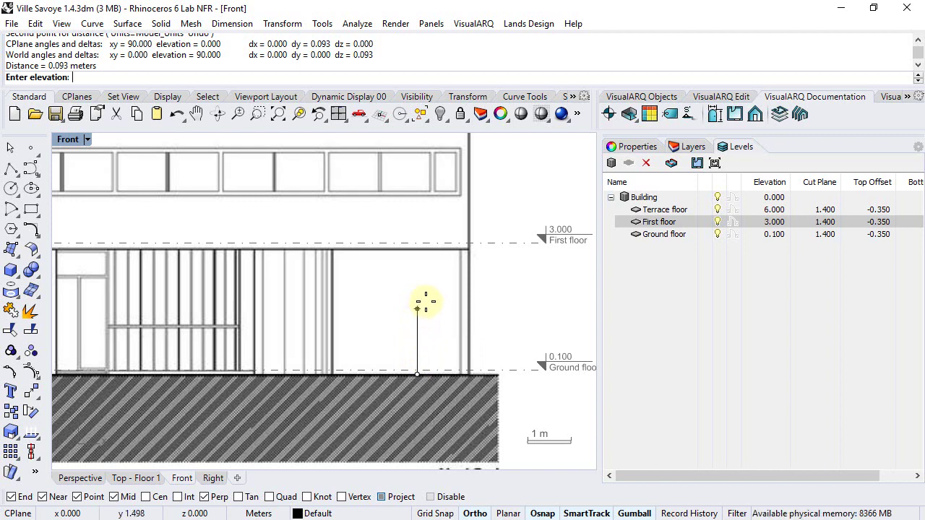
scroll(417, 243, up, 2)
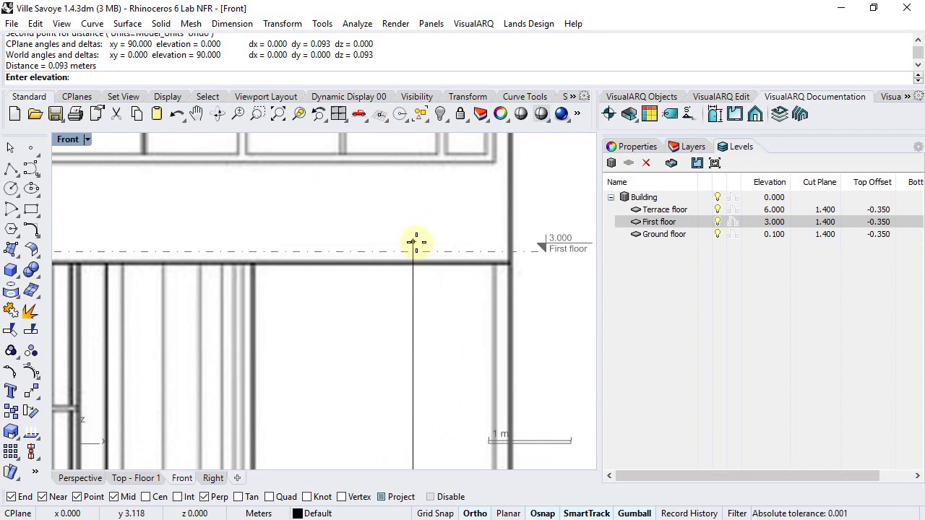
click(414, 242)
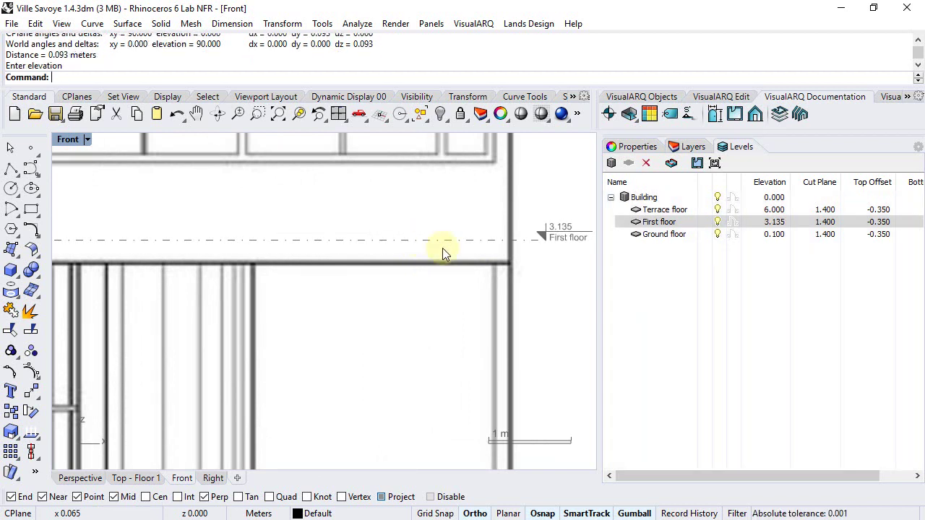
click(771, 222)
drag(771, 222, 756, 222)
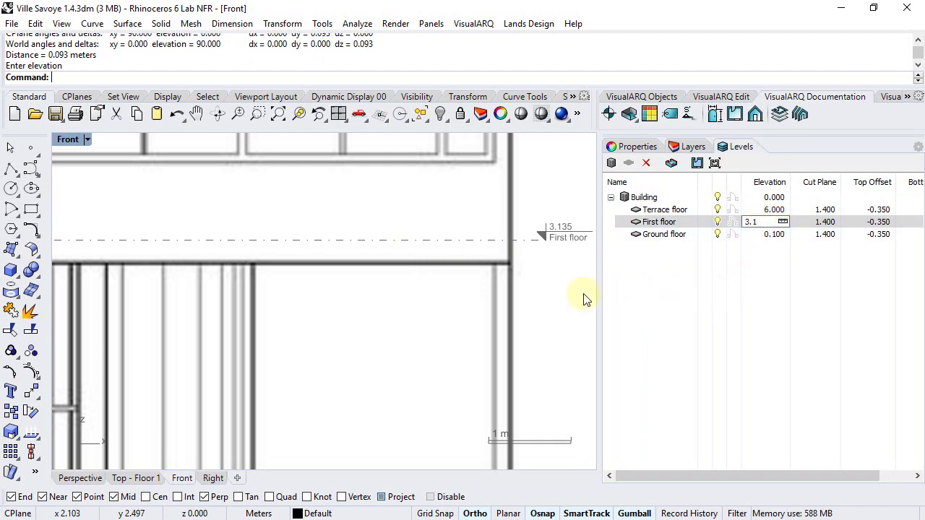
key(Return)
scroll(454, 217, down, 5)
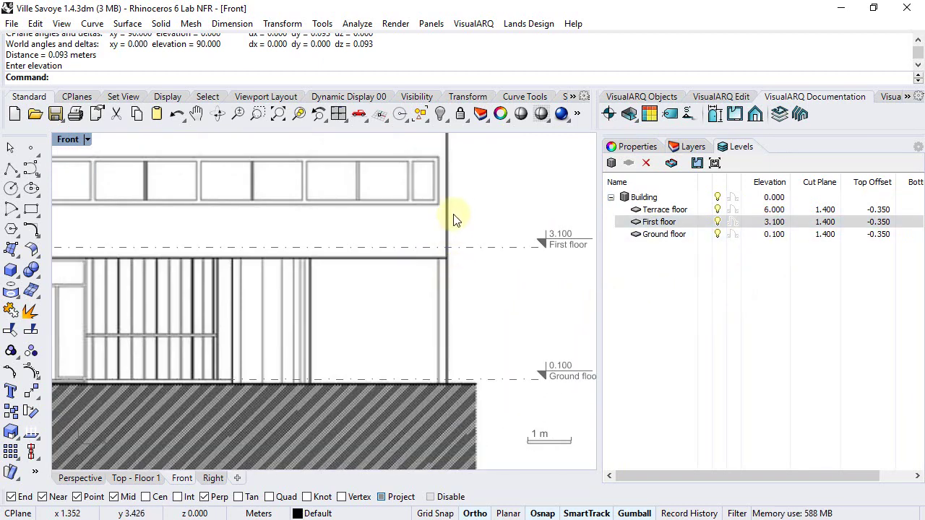
click(771, 209)
- Pick the Terrace floor elevation at the roof line, set it to 6.400, then view Perspective
click(770, 209)
click(783, 209)
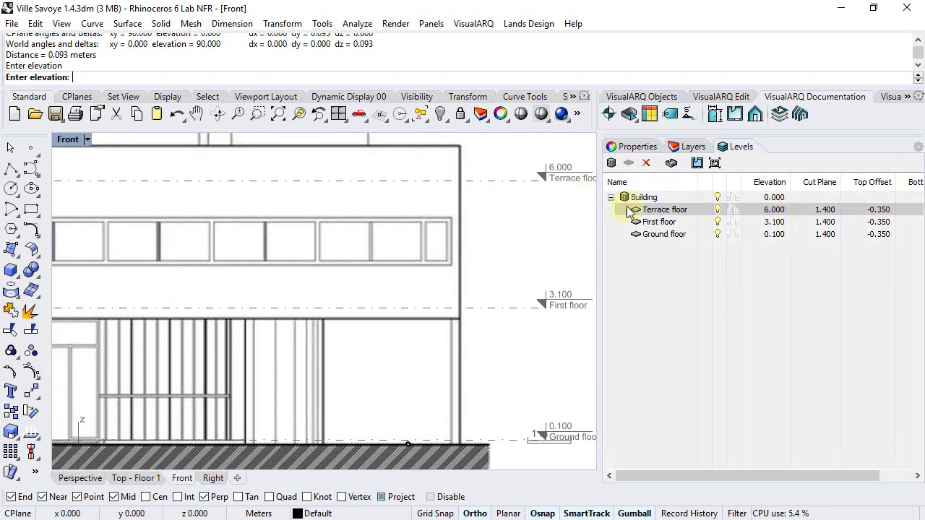
scroll(408, 181, up, 1)
scroll(412, 170, up, 1)
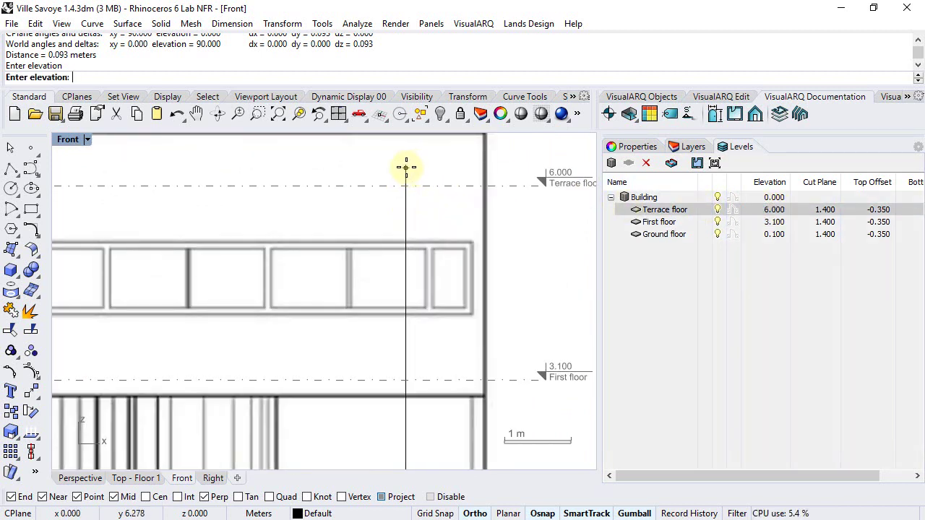
right_drag(408, 165, 404, 181)
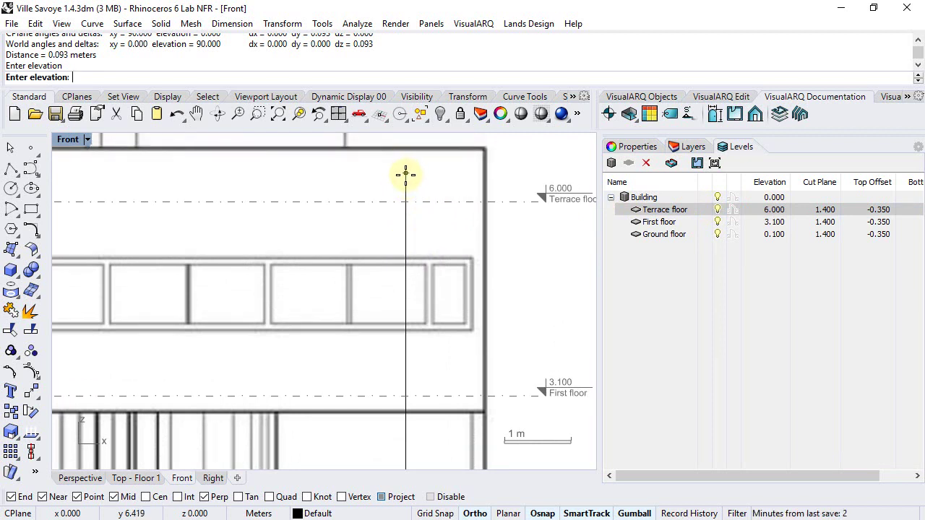
click(406, 179)
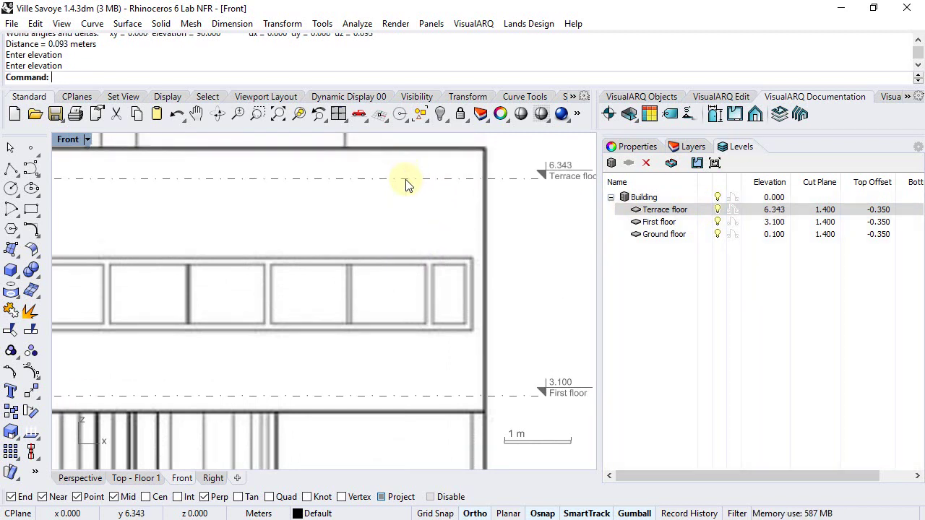
click(772, 210)
drag(753, 210, 769, 209)
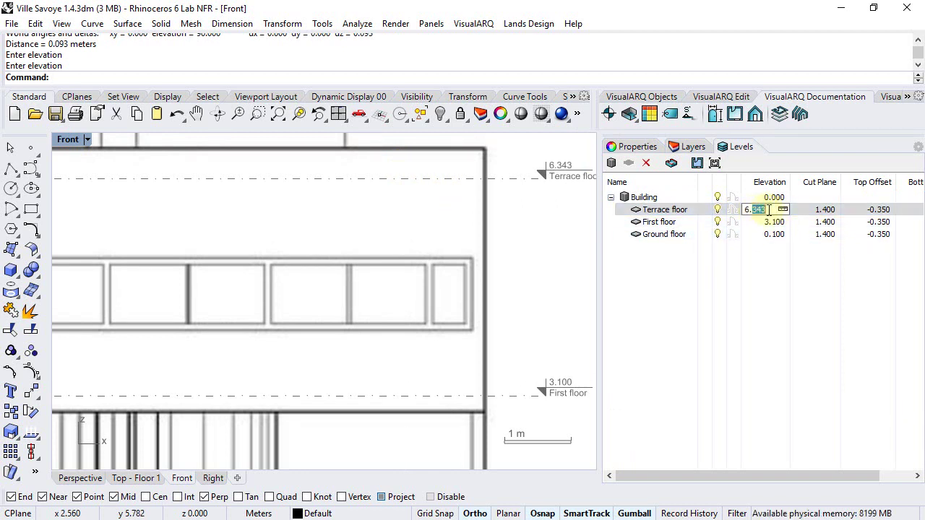
text(4)
key(Return)
scroll(473, 238, down, 5)
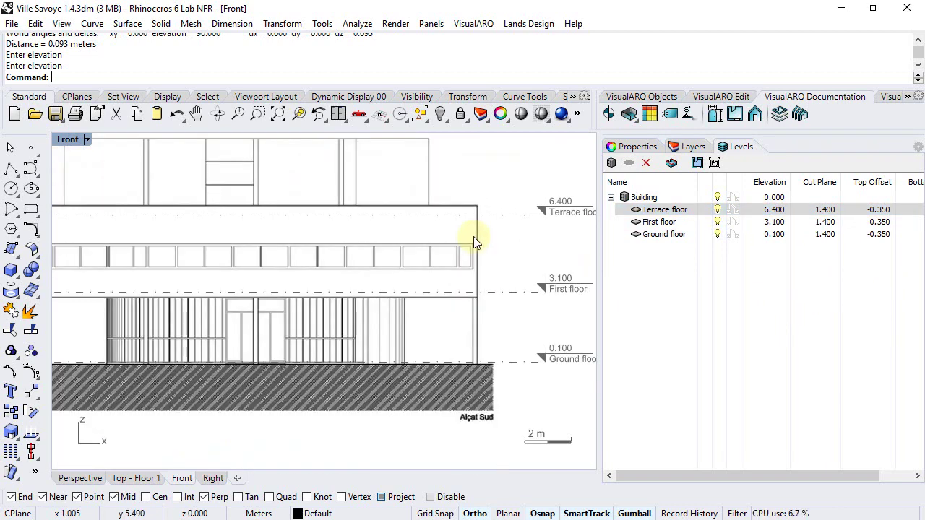
click(92, 478)
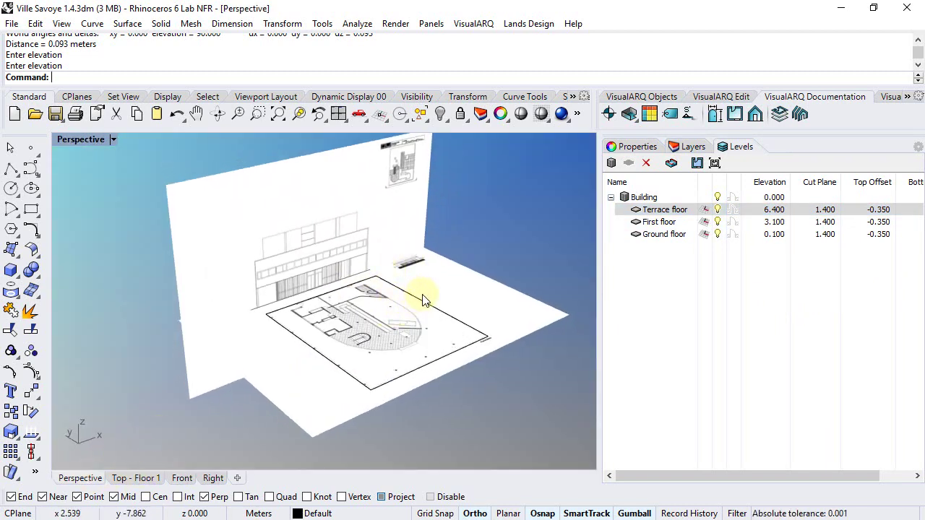
- Hide the ELEV., TF and 1F bitmap layers
click(686, 147)
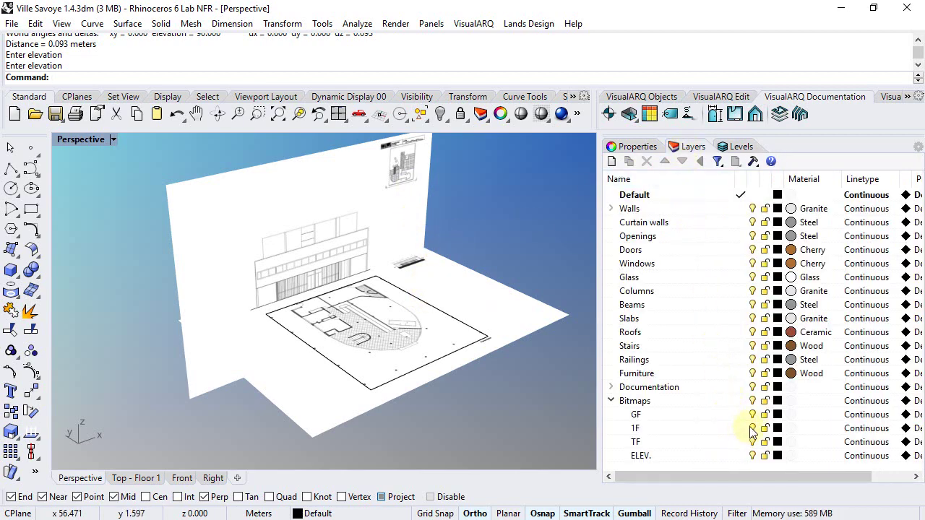
click(753, 456)
click(753, 442)
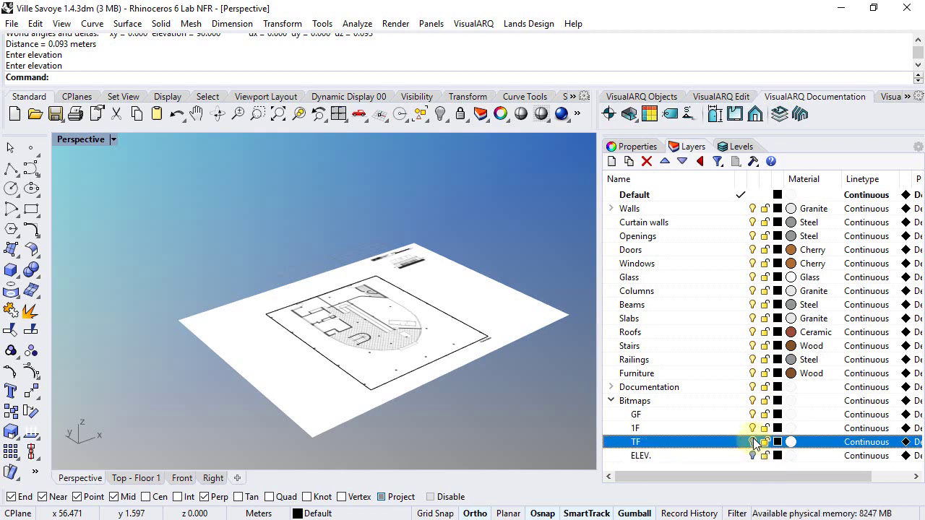
click(753, 428)
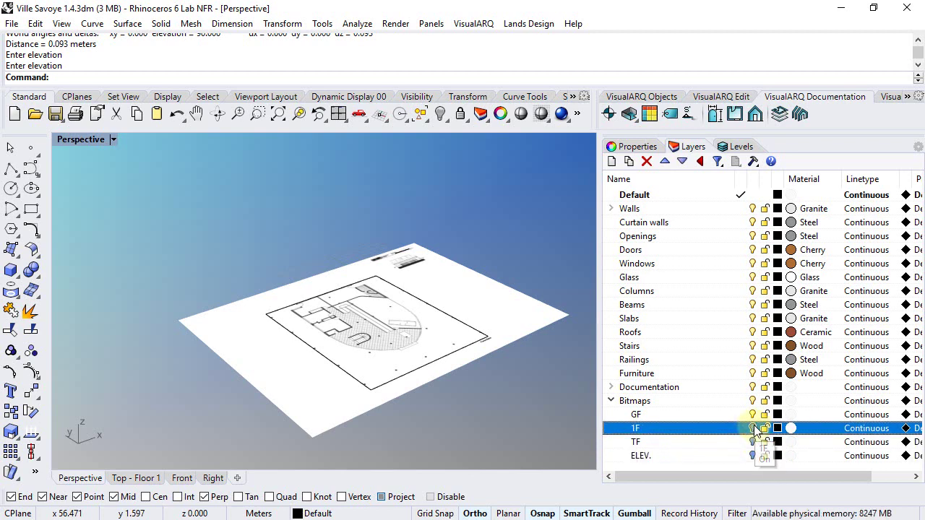
- Raise the ground-floor plan bitmap 0.1 m with the gumball, then hide the GF layer
click(394, 346)
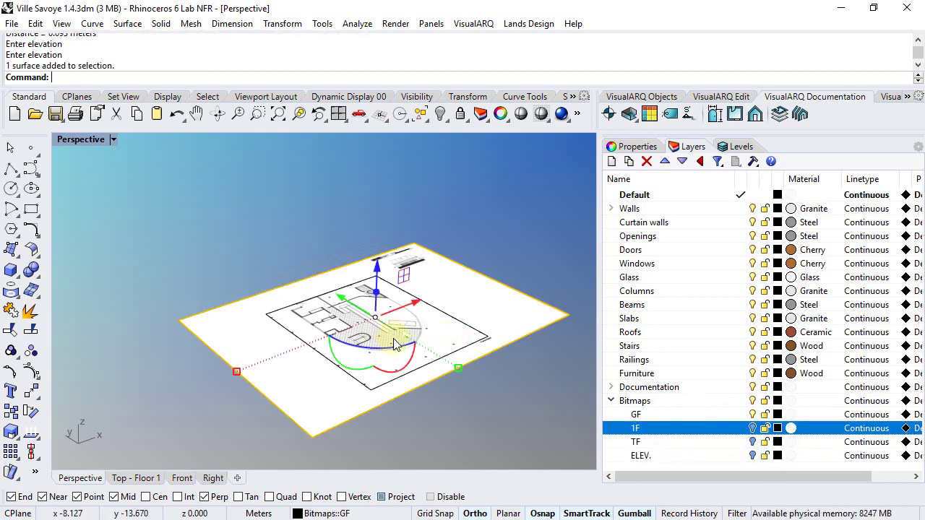
click(376, 270)
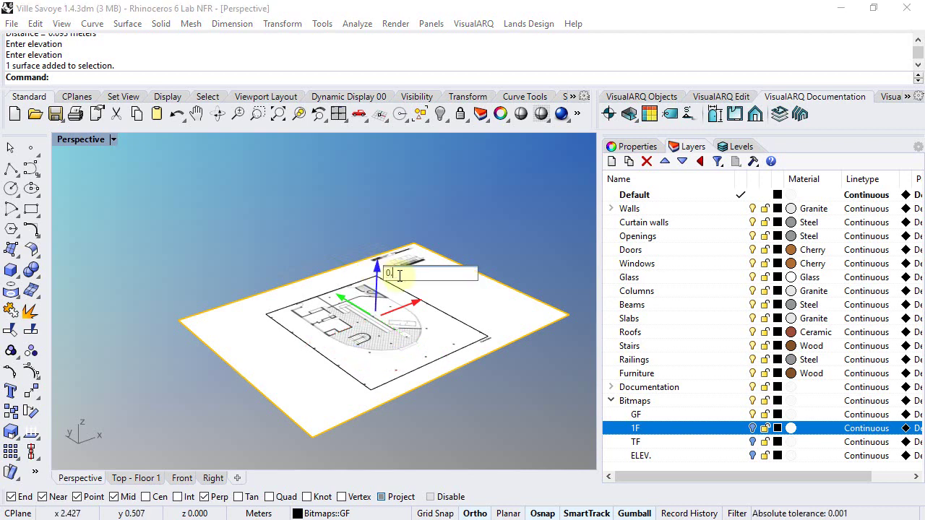
key(Return)
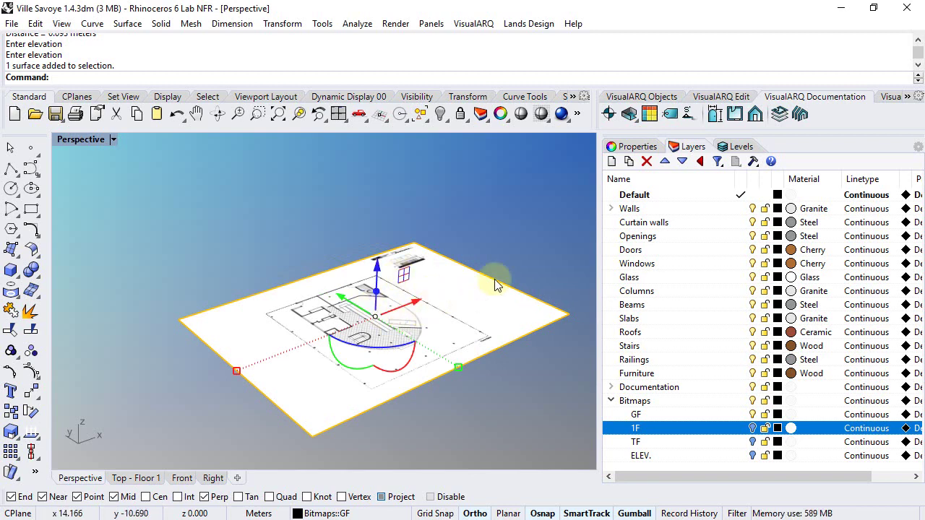
click(752, 430)
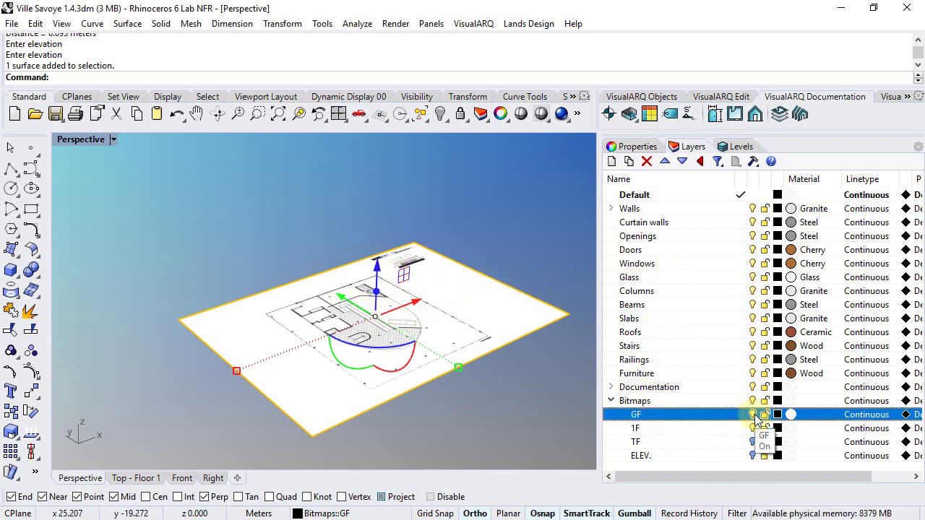
- Raise the first-floor plan bitmap 3.1 m with the gumball Z arrow
click(481, 320)
click(737, 147)
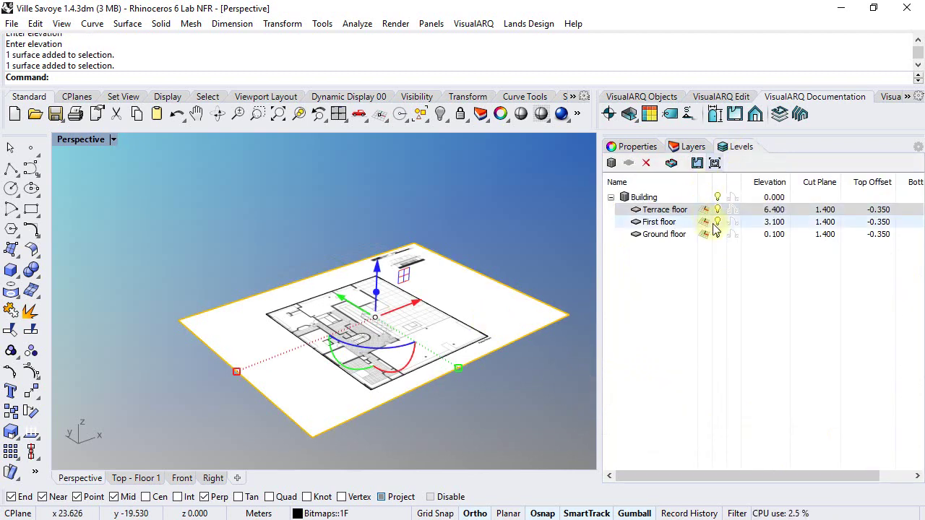
click(377, 269)
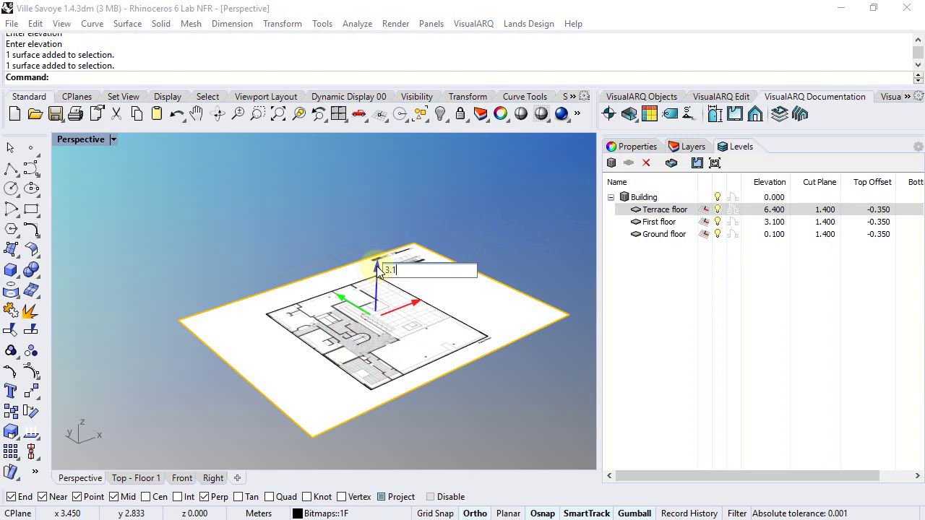
text(3.1)
key(Return)
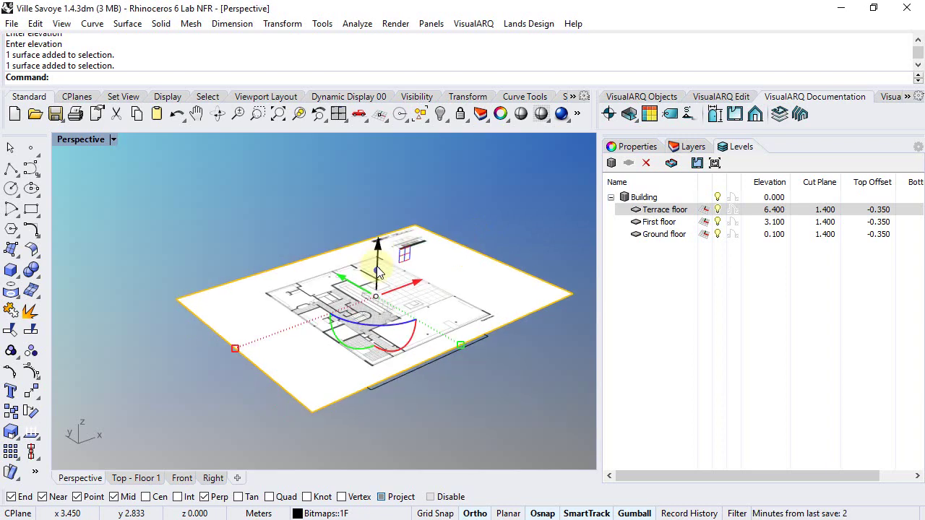
- Hide GF, show TF, and raise the terrace plan bitmap 6.4 m
click(691, 147)
click(752, 414)
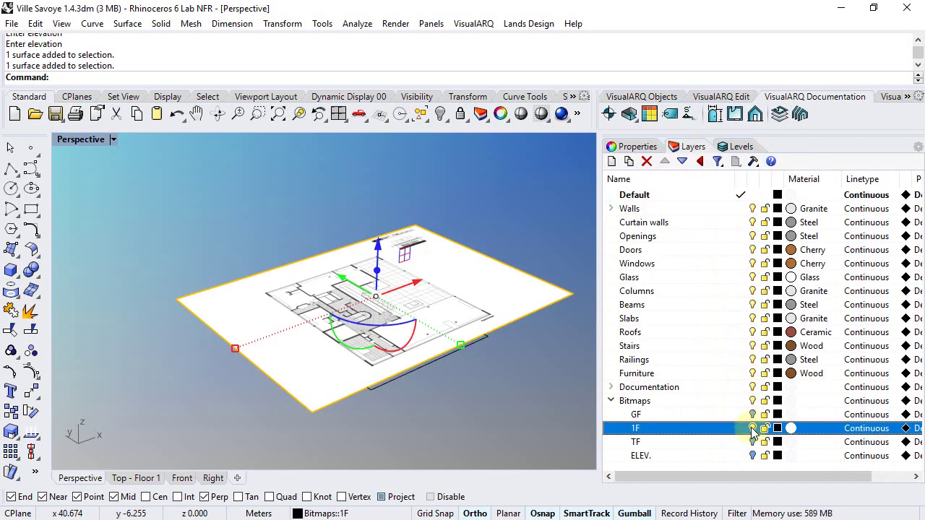
click(752, 441)
click(442, 326)
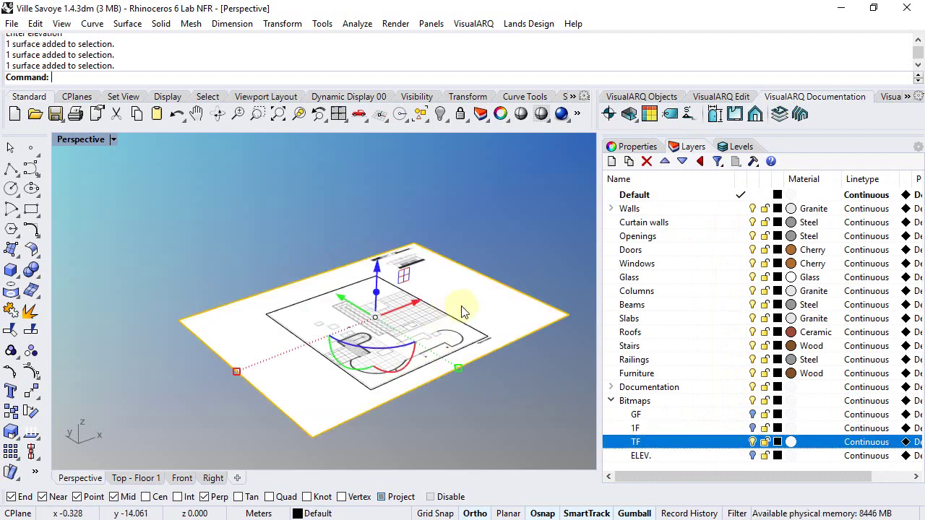
click(737, 146)
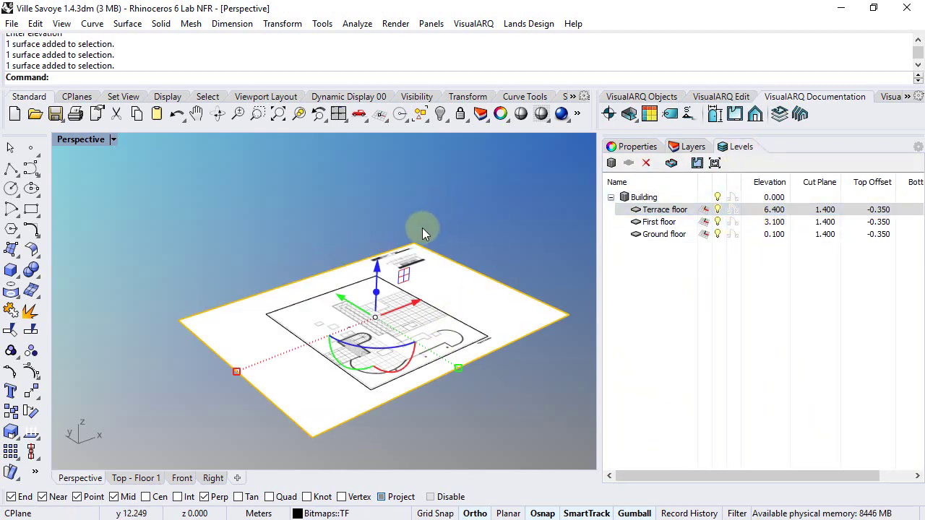
click(376, 267)
text(6.4)
key(Return)
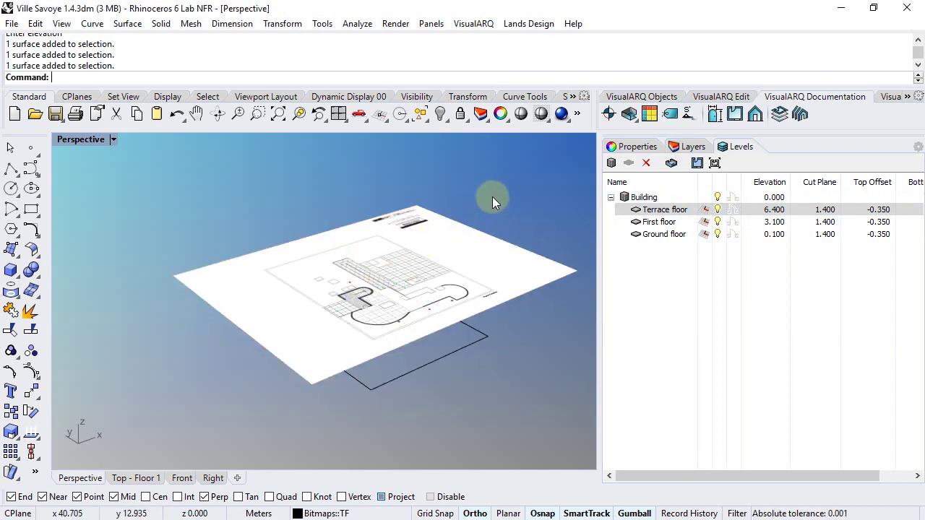
- Turn the GF, 1F and ELEV. bitmap layers back on
click(693, 146)
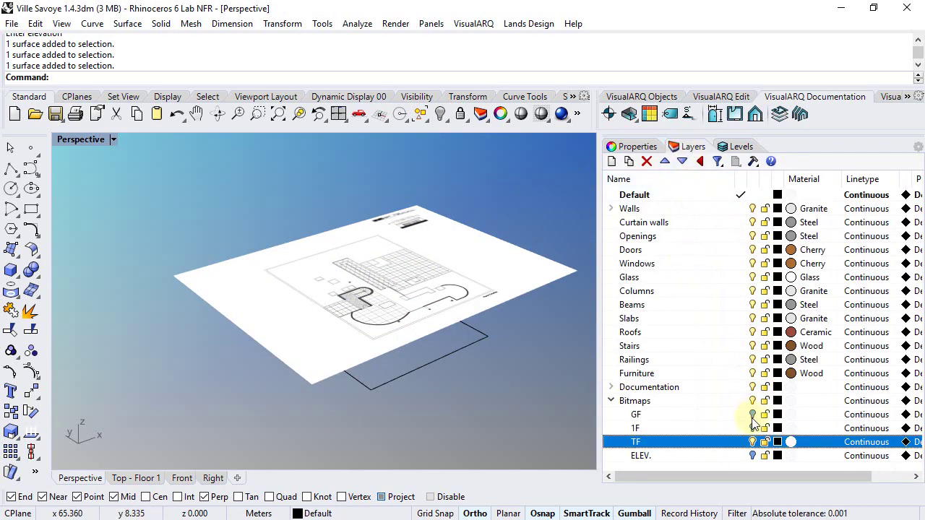
click(752, 415)
click(753, 428)
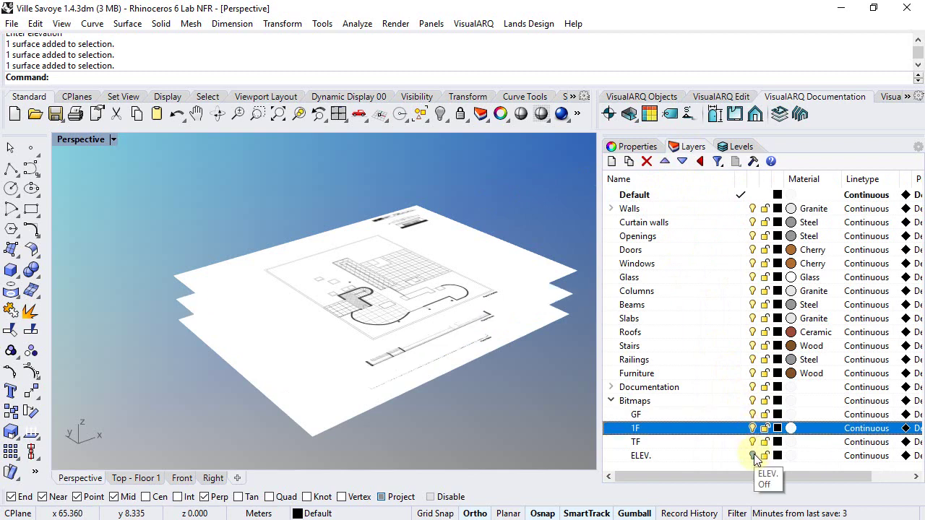
click(752, 456)
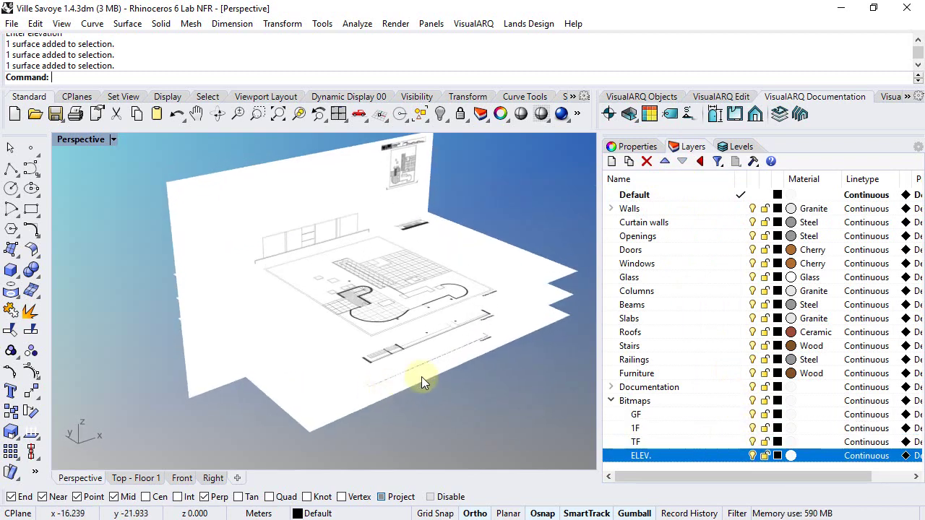
- Lock the Bitmaps parent layer and confirm the bitmaps can no longer be selected
click(765, 401)
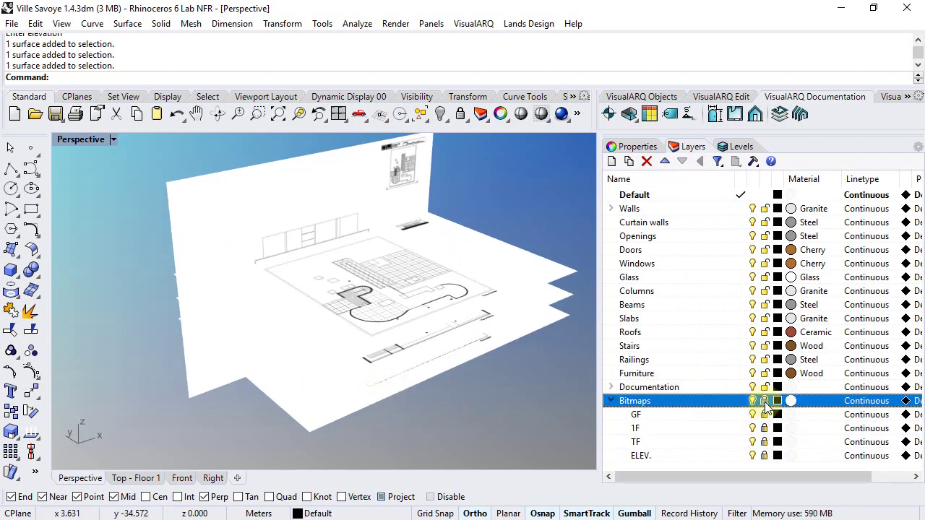
drag(376, 268, 318, 224)
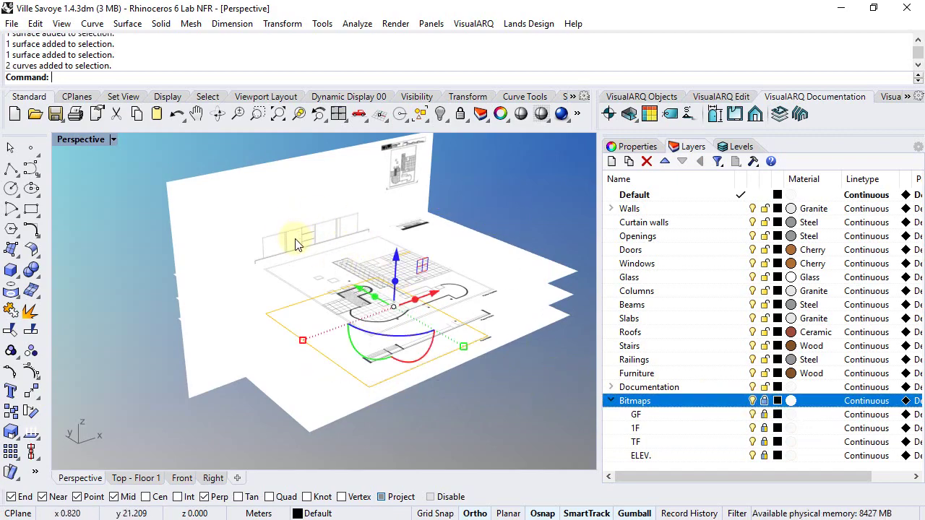
key(Escape)
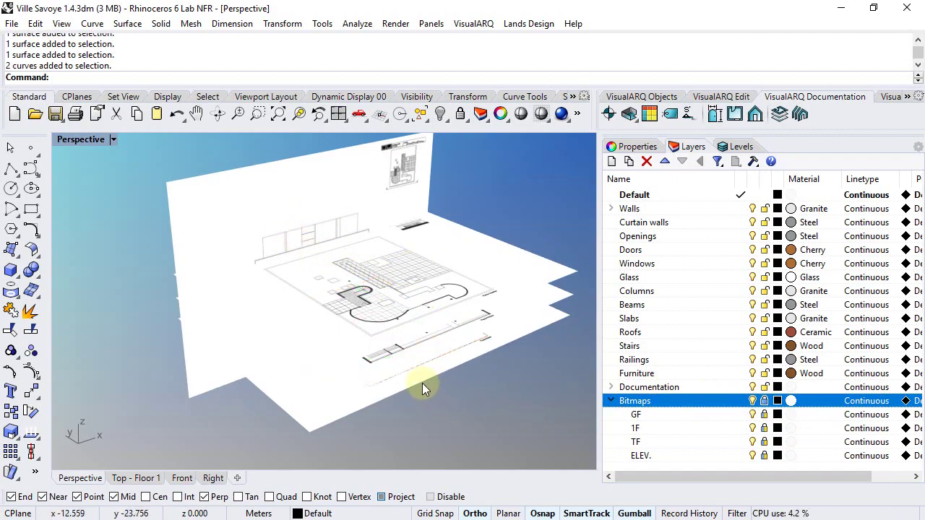